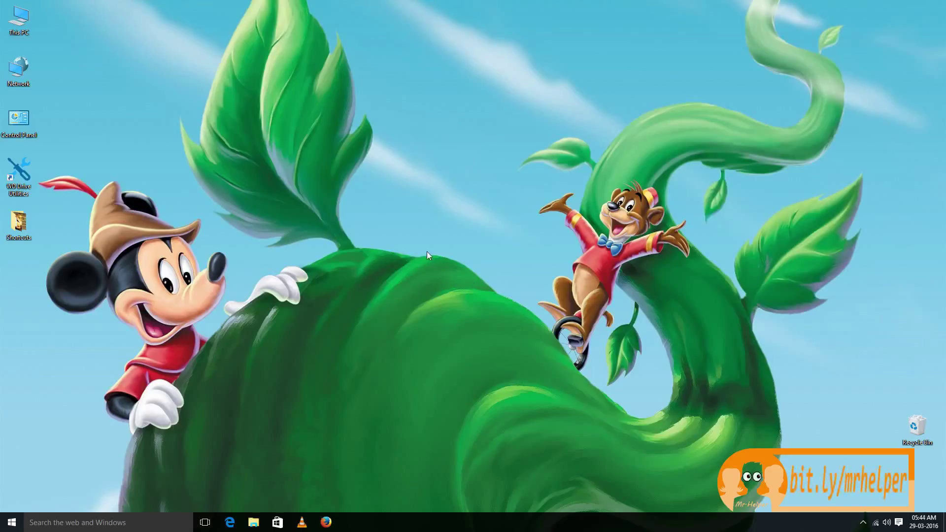
Launch Firefox and load the Google Play site (play.google.com).
{"action": "left_click", "coordinate": [336, 521]}
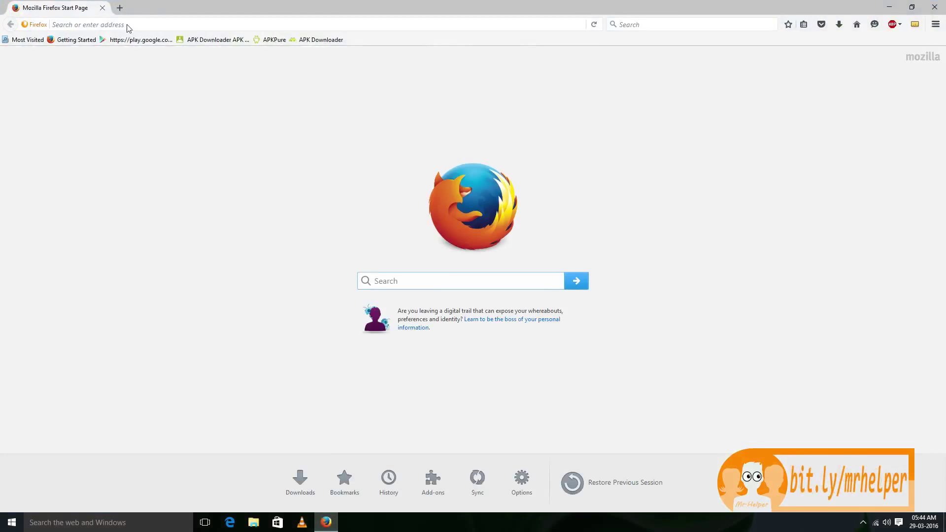
{"action": "left_click", "coordinate": [126, 25]}
{"action": "type", "text": "play.google.com/"}
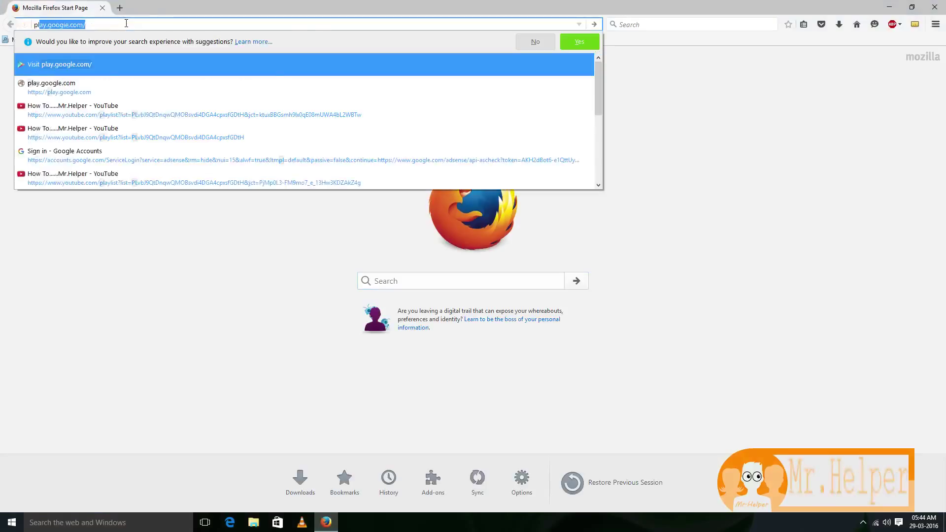
{"action": "key", "text": "Return"}
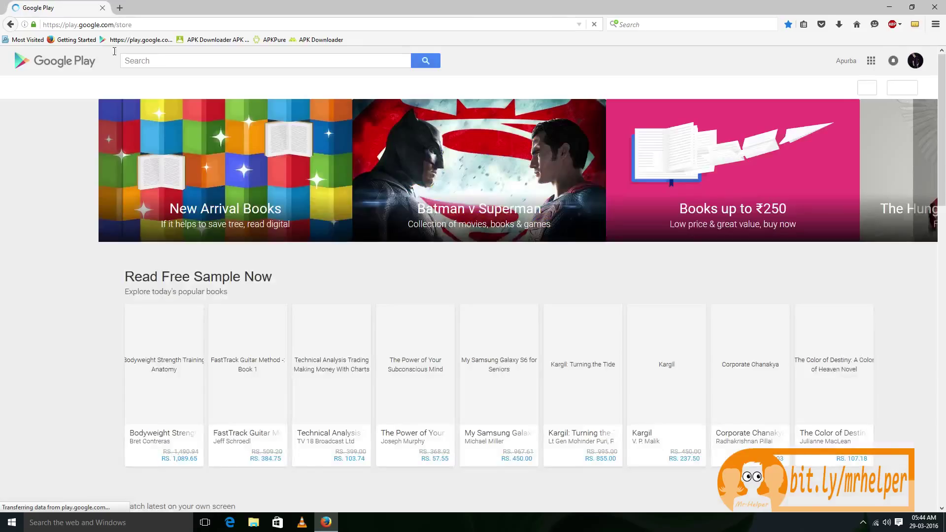
Search Google Play for 'opera mini' using the suggestion.
{"action": "left_click", "coordinate": [146, 60]}
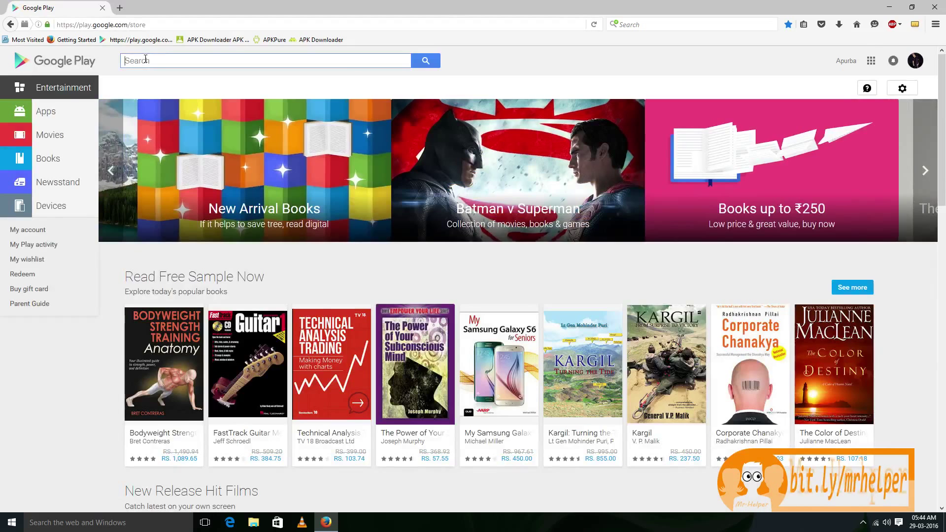
{"action": "type", "text": "oper"}
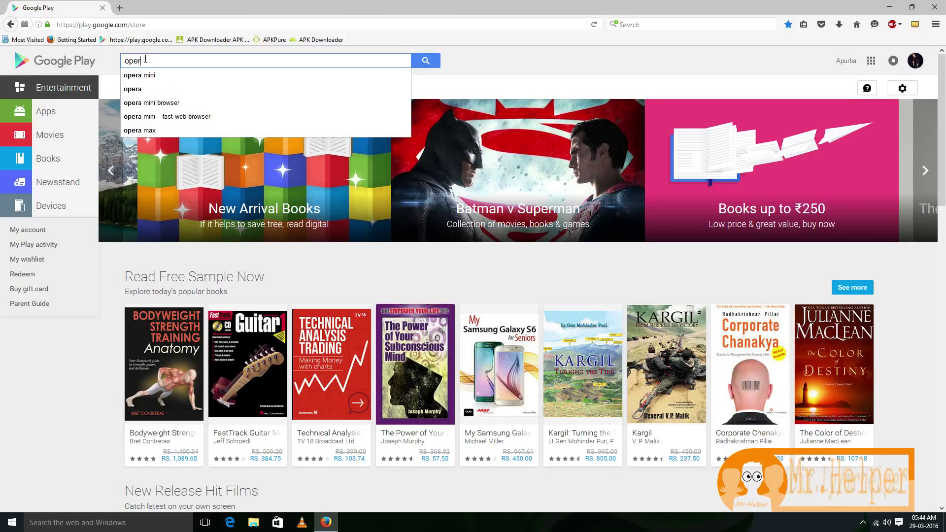
{"action": "left_click", "coordinate": [148, 75]}
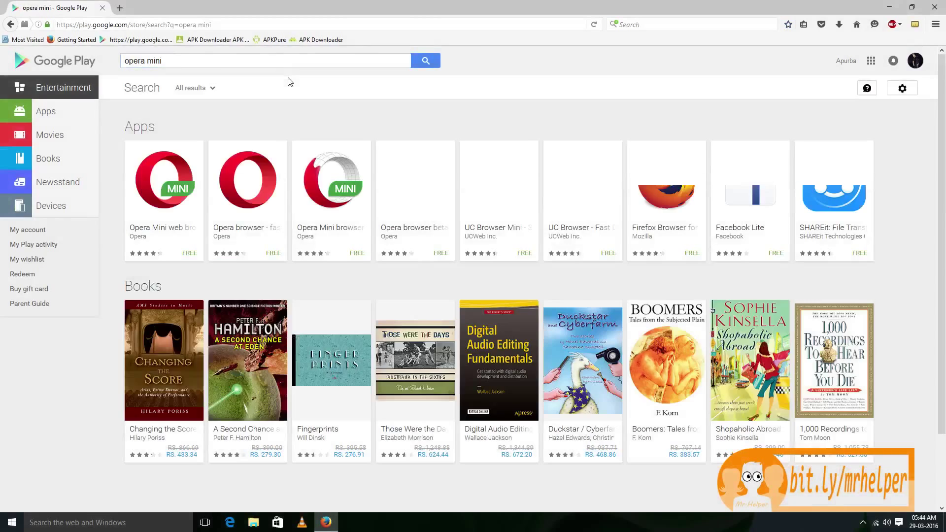
Open the Opera Mini web browser app page and copy its address from the address bar.
{"action": "left_click", "coordinate": [165, 180]}
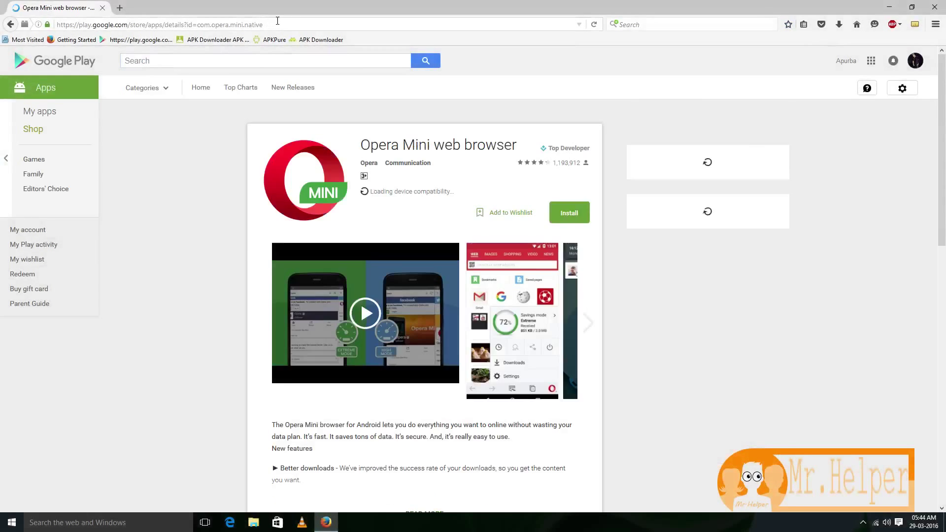
{"action": "left_click", "coordinate": [278, 22]}
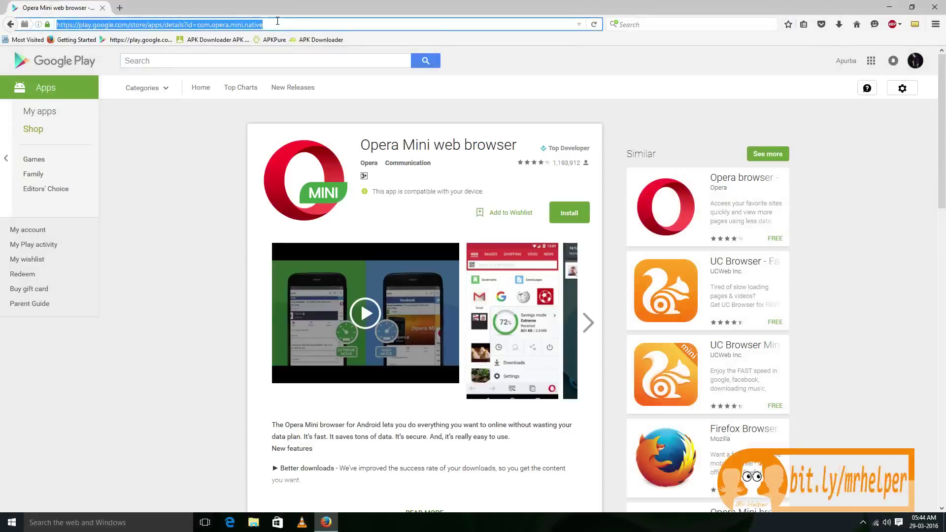
{"action": "right_click", "coordinate": [277, 20]}
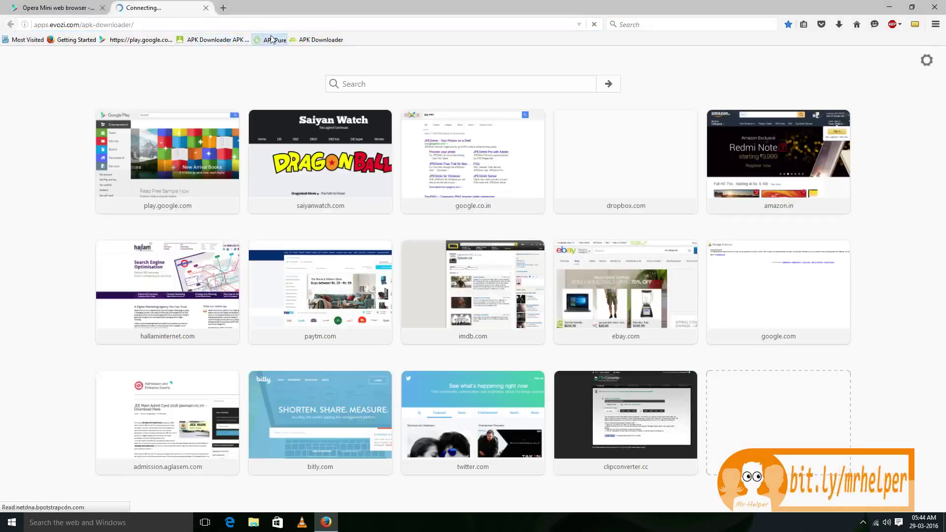
Load the APK Downloader and APKPure bookmarks in separate tabs.
{"action": "left_click", "coordinate": [311, 40]}
{"action": "left_click", "coordinate": [222, 8]}
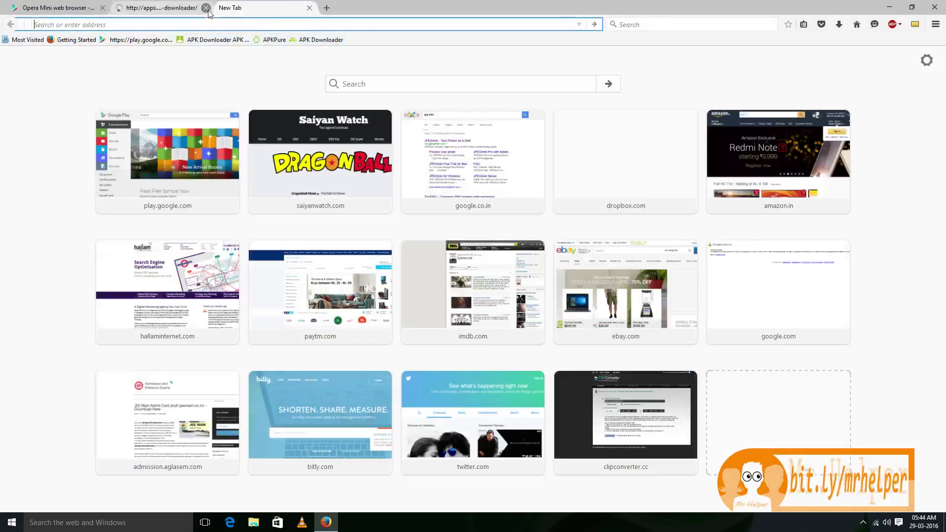
{"action": "left_click", "coordinate": [271, 39]}
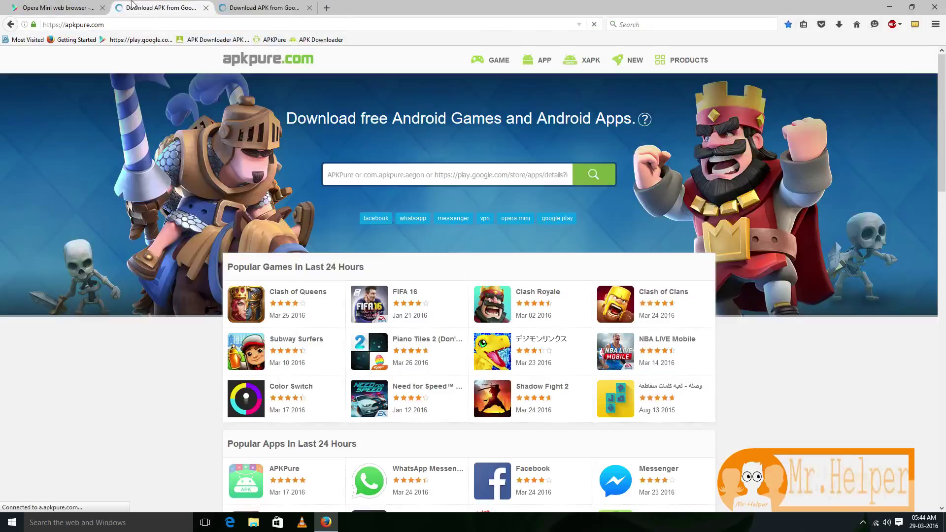
{"action": "left_click", "coordinate": [205, 8]}
{"action": "left_click", "coordinate": [220, 8]}
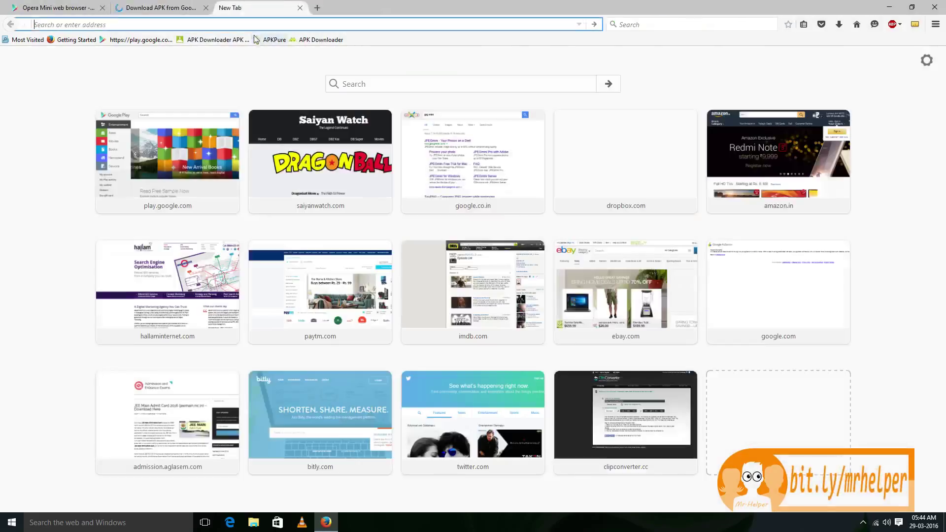
{"action": "left_click", "coordinate": [216, 39]}
Check the APKPure and APK Downloader tabs, then close the empty new tab.
{"action": "left_click", "coordinate": [327, 7]}
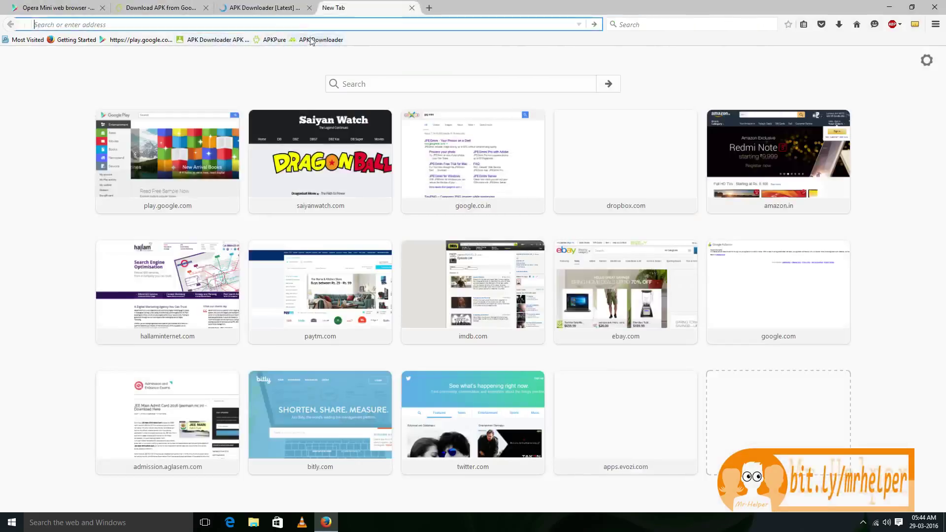
{"action": "left_click", "coordinate": [197, 5]}
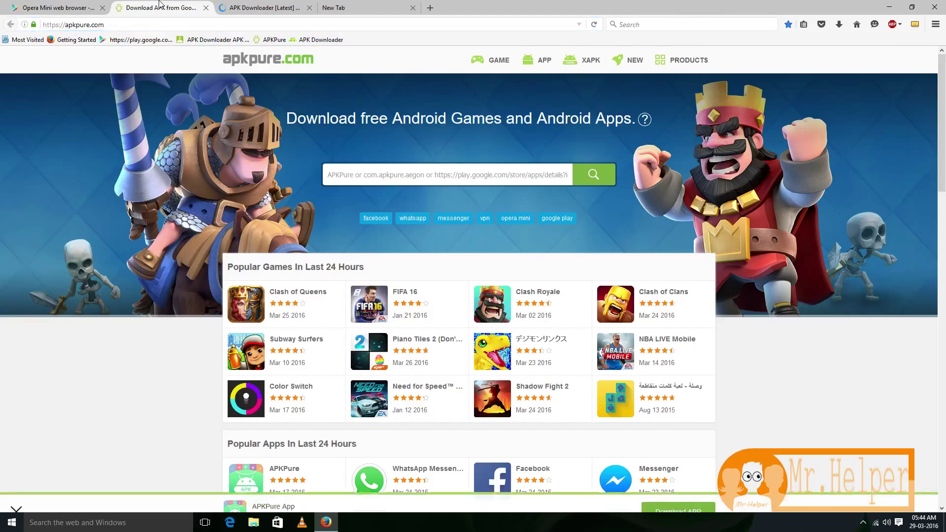
{"action": "left_click", "coordinate": [251, 6]}
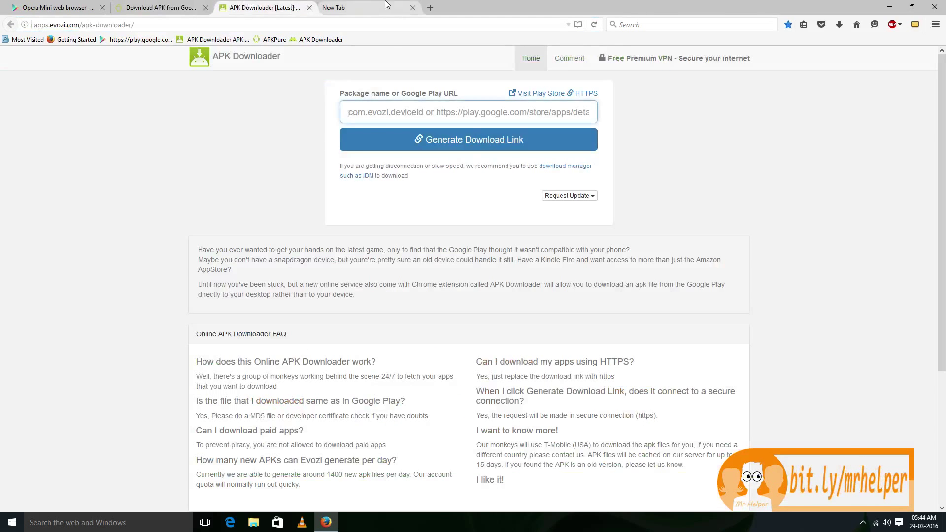
{"action": "left_click", "coordinate": [364, 6]}
{"action": "left_click", "coordinate": [254, 4]}
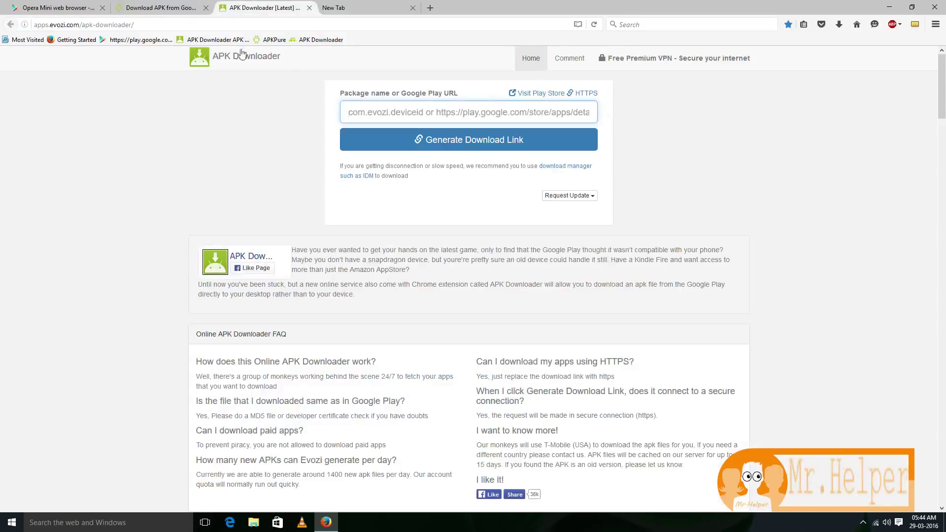
{"action": "left_click_drag", "start_coordinate": [146, 25], "coordinate": [30, 26]}
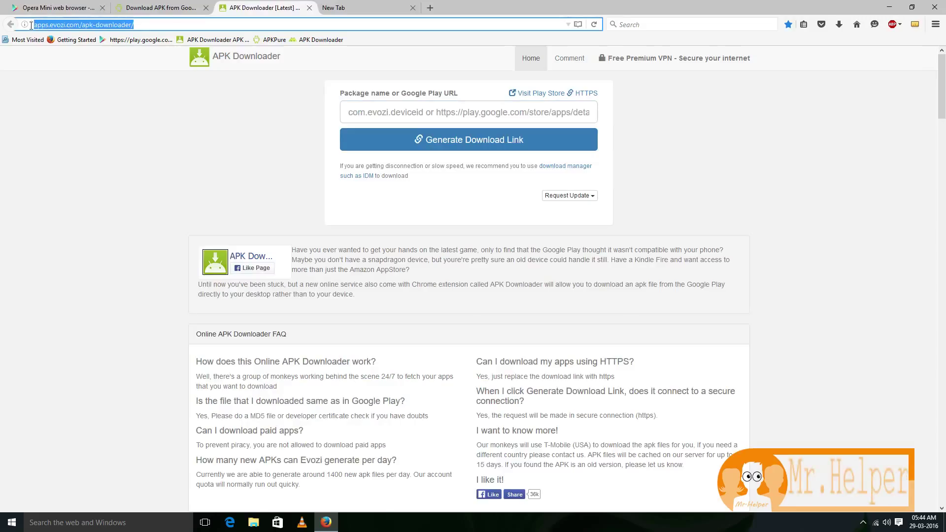
{"action": "left_click", "coordinate": [162, 8]}
{"action": "left_click", "coordinate": [374, 8]}
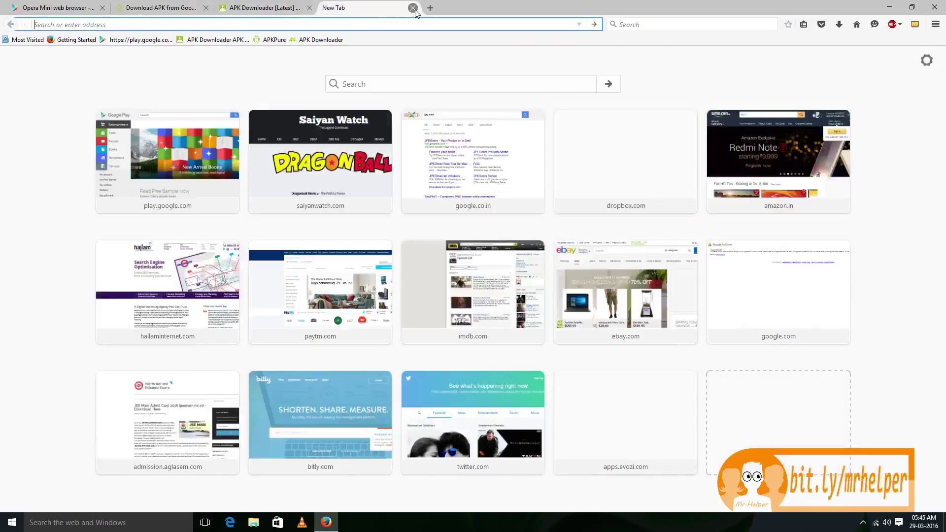
{"action": "left_click", "coordinate": [413, 8]}
Paste the Opera Mini Play Store address into the package field and generate the download link.
{"action": "left_click", "coordinate": [371, 107]}
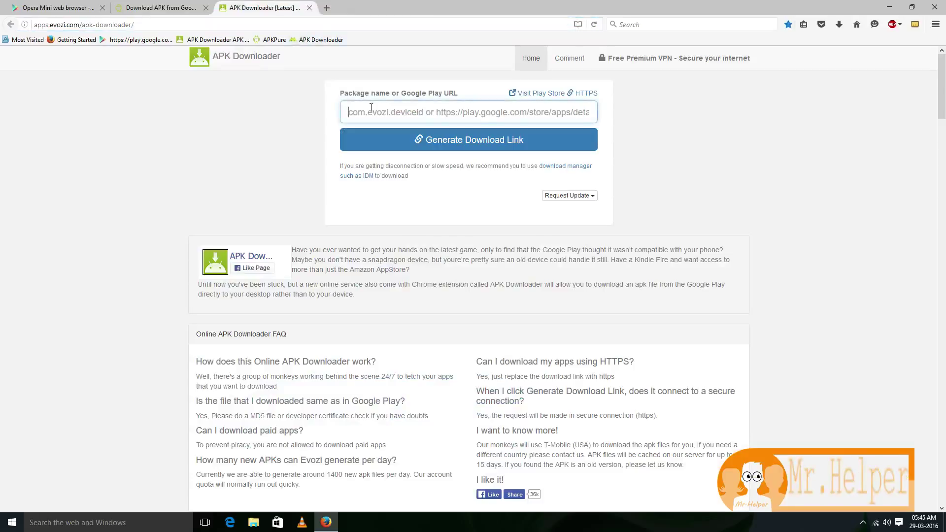
{"action": "right_click", "coordinate": [371, 109]}
{"action": "left_click", "coordinate": [397, 152]}
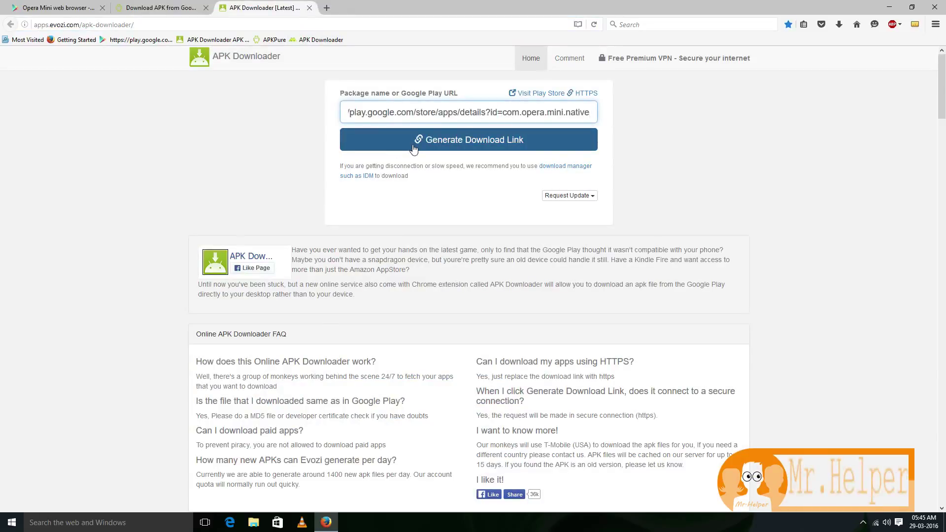
{"action": "left_click", "coordinate": [413, 143]}
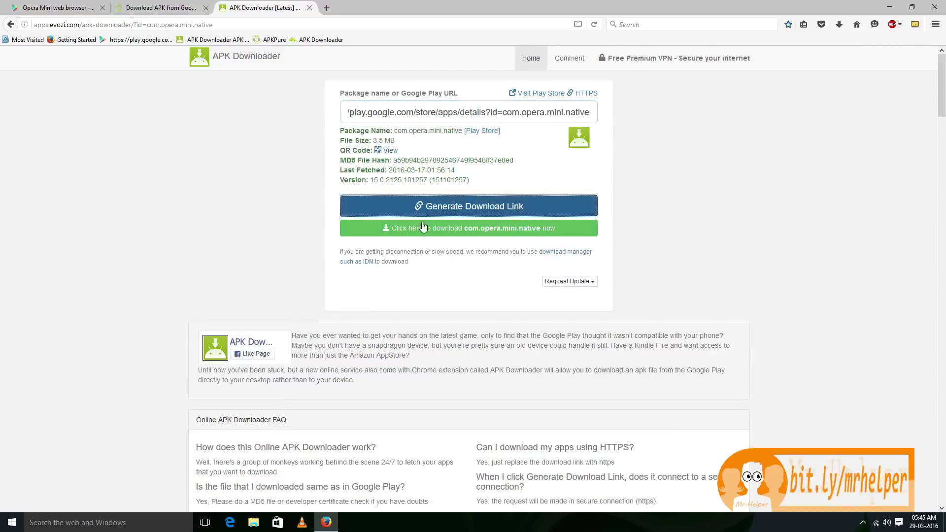
Download com.opera.mini.native.apk (3.41 MB) with IDM into F:\Downloads\General and open its folder.
{"action": "left_click", "coordinate": [386, 233]}
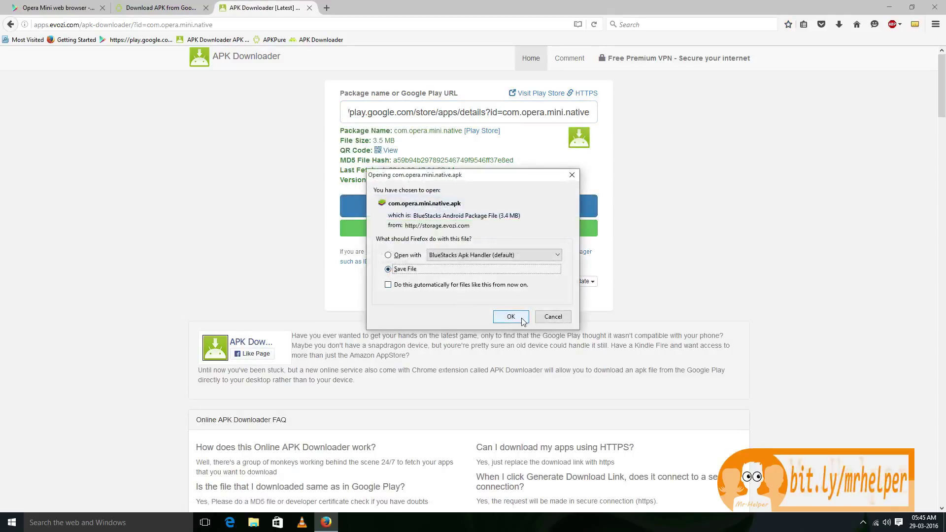
{"action": "left_click", "coordinate": [521, 318]}
{"action": "right_click", "coordinate": [459, 230]}
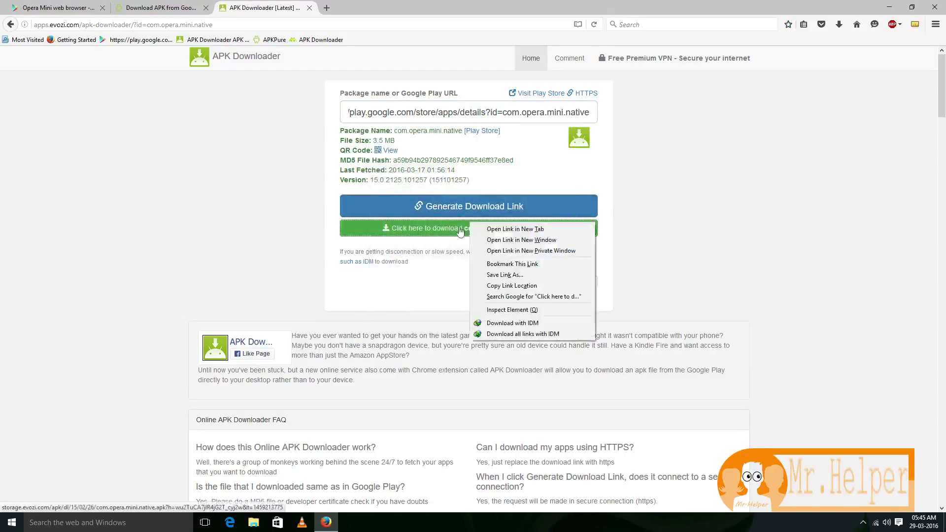
{"action": "left_click", "coordinate": [510, 324]}
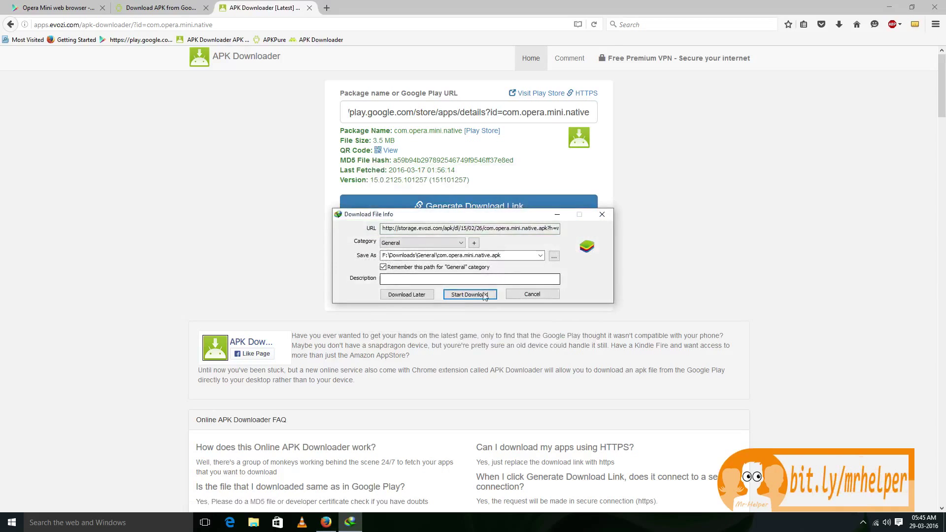
{"action": "left_click", "coordinate": [484, 294]}
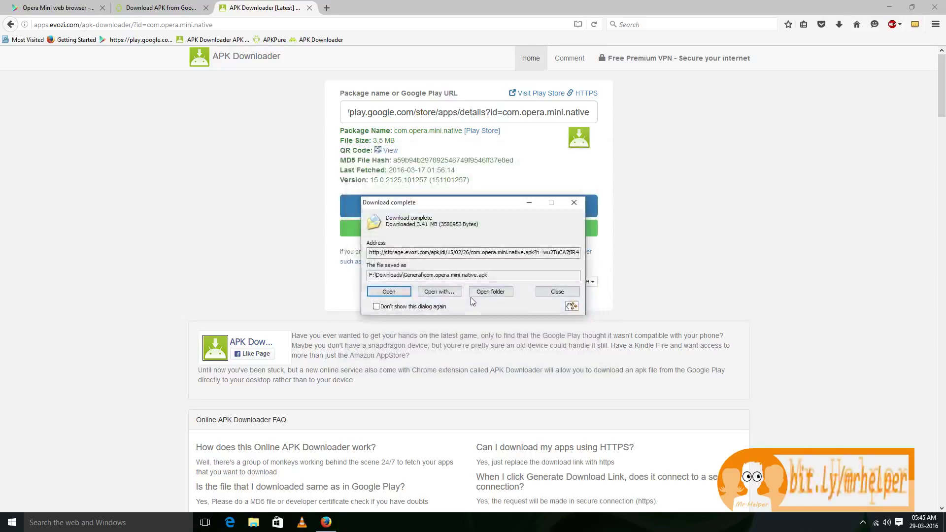
{"action": "left_click", "coordinate": [478, 293]}
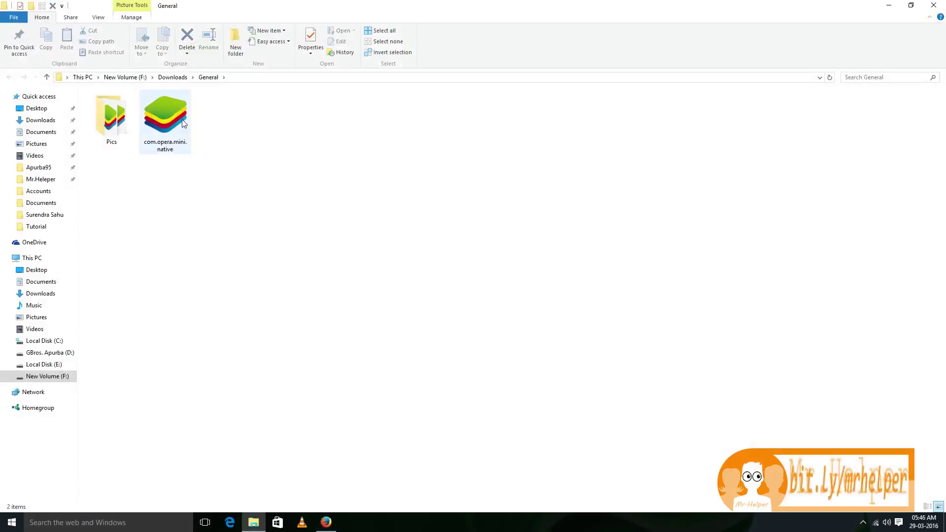
Copy the com.opera.mini.native file from the General folder and navigate to This PC.
{"action": "right_click", "coordinate": [182, 120]}
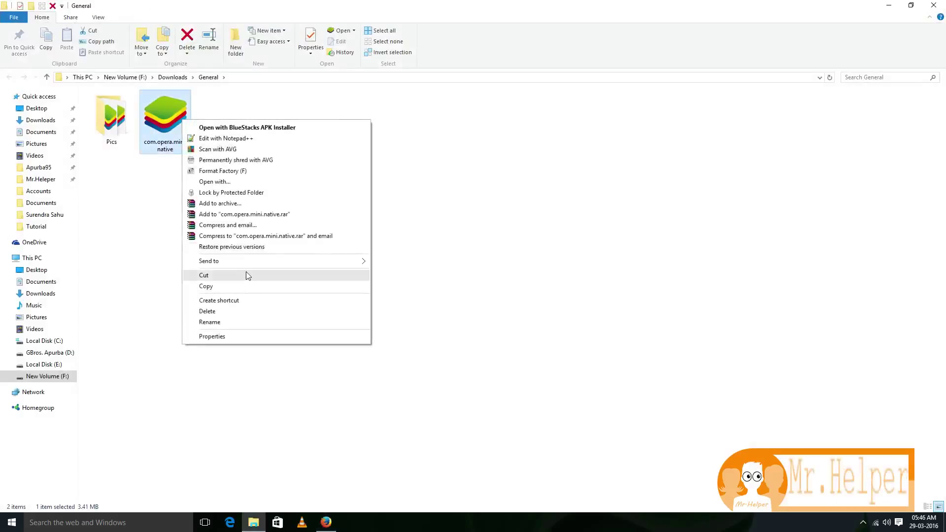
{"action": "left_click", "coordinate": [246, 285]}
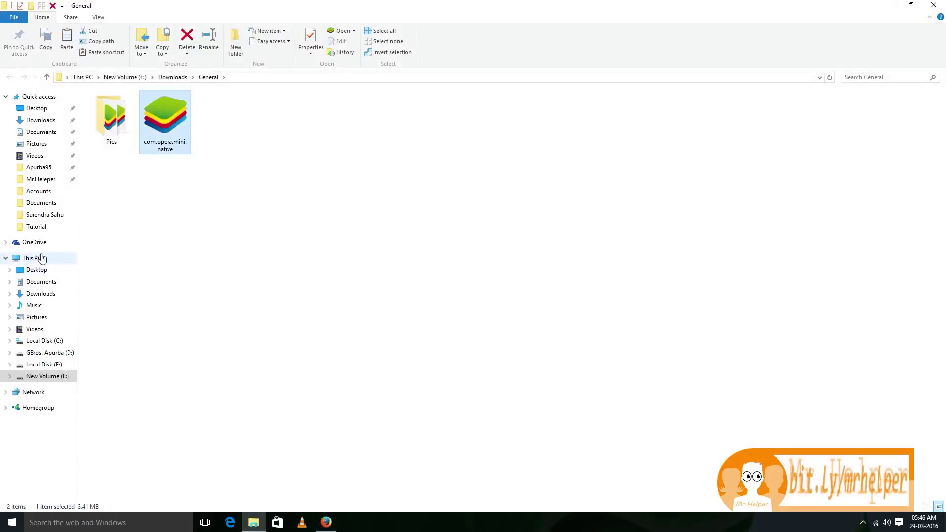
{"action": "left_click", "coordinate": [41, 258]}
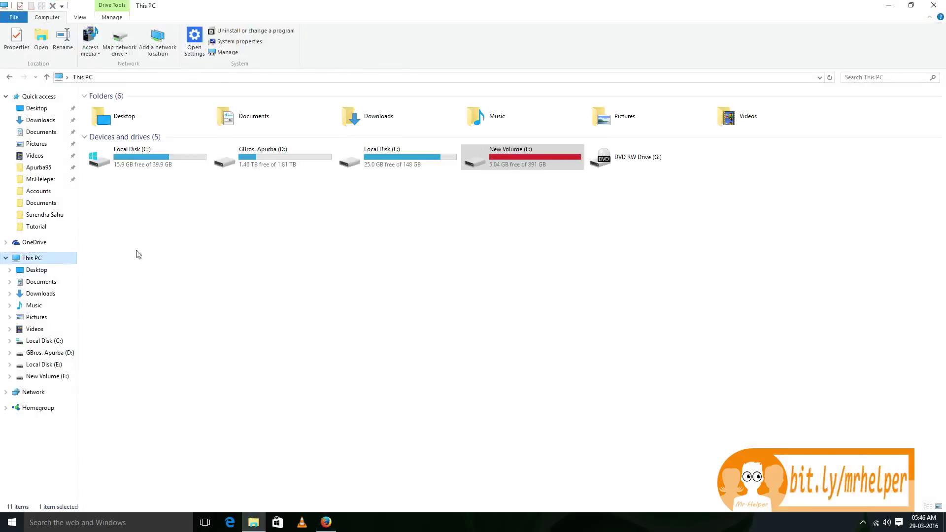
{"action": "left_click", "coordinate": [196, 240]}
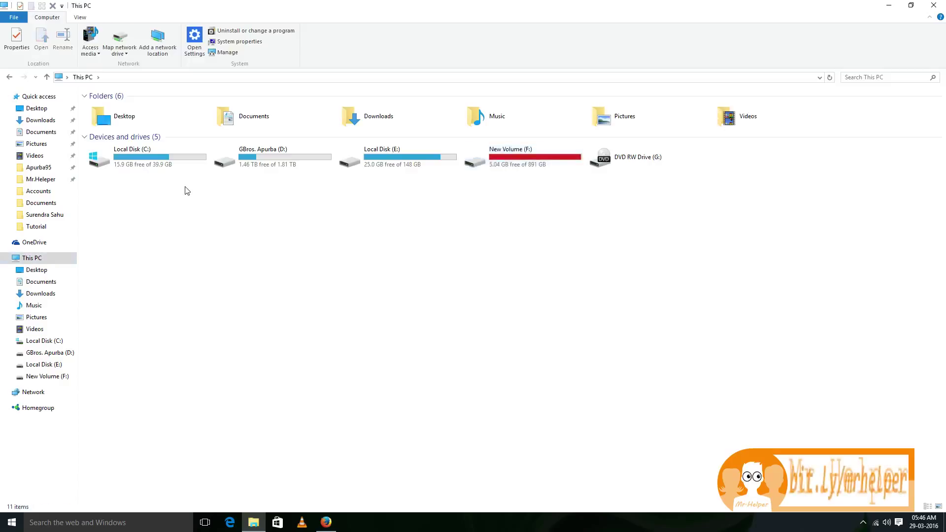